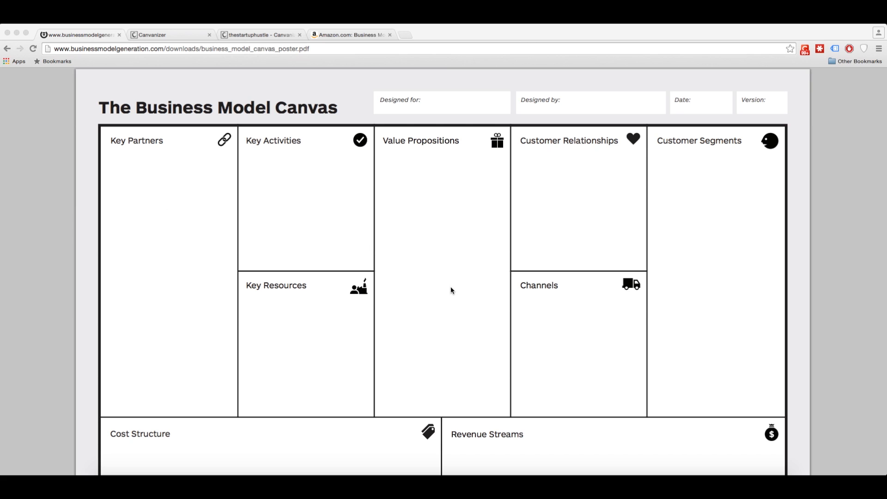
- Look over the Business Model Canvas poster, and open the new Business Model Canvas form from Canvanizer's Business templates
{"action": "scroll", "coordinate": [450, 289], "scroll_direction": "down", "scroll_amount": 5}
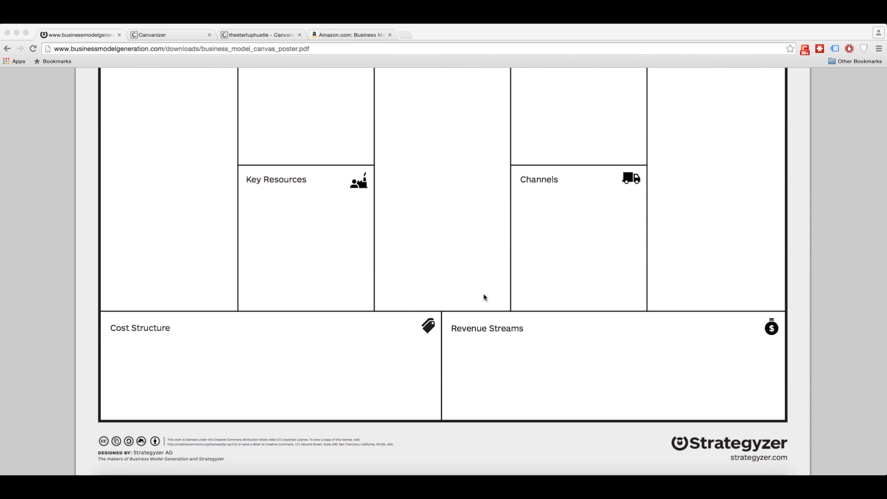
{"action": "scroll", "coordinate": [483, 295], "scroll_direction": "up", "scroll_amount": 5}
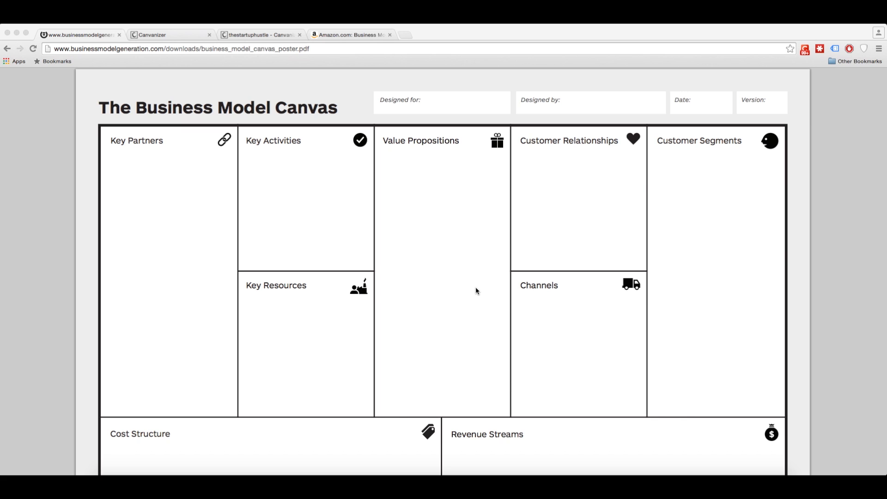
{"action": "left_click", "coordinate": [164, 36]}
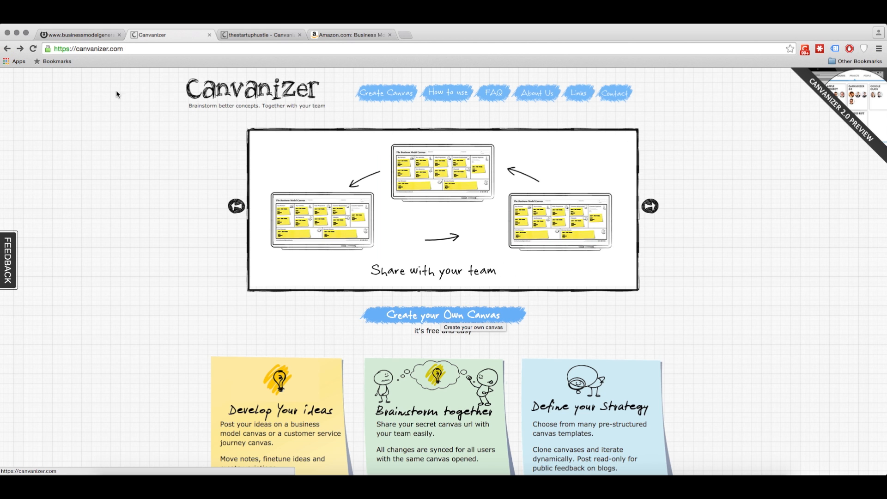
{"action": "left_click", "coordinate": [458, 308]}
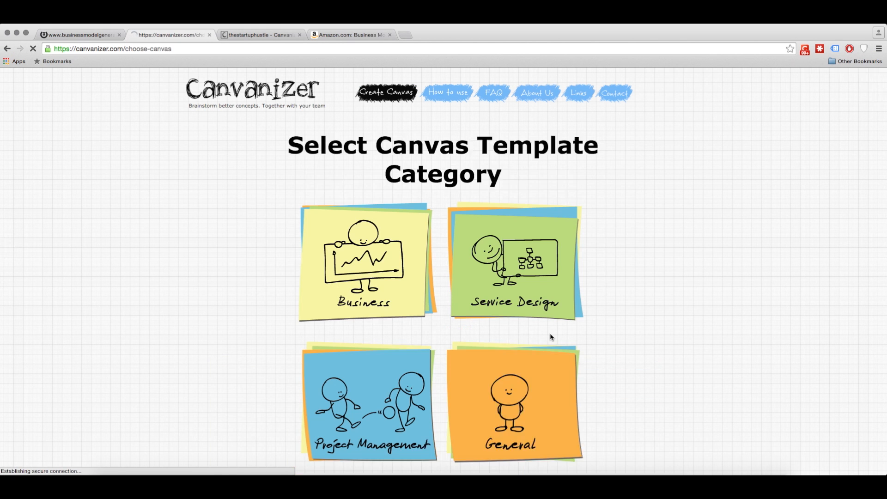
{"action": "left_click", "coordinate": [376, 259]}
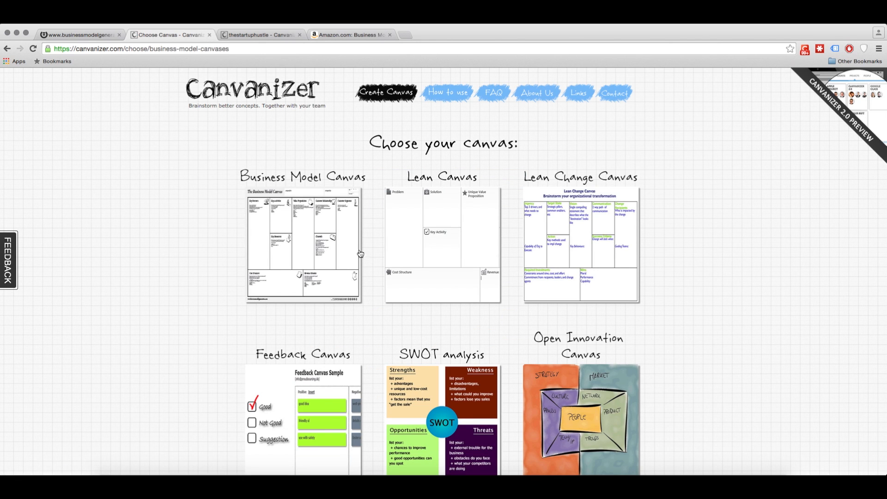
{"action": "left_click", "coordinate": [290, 235]}
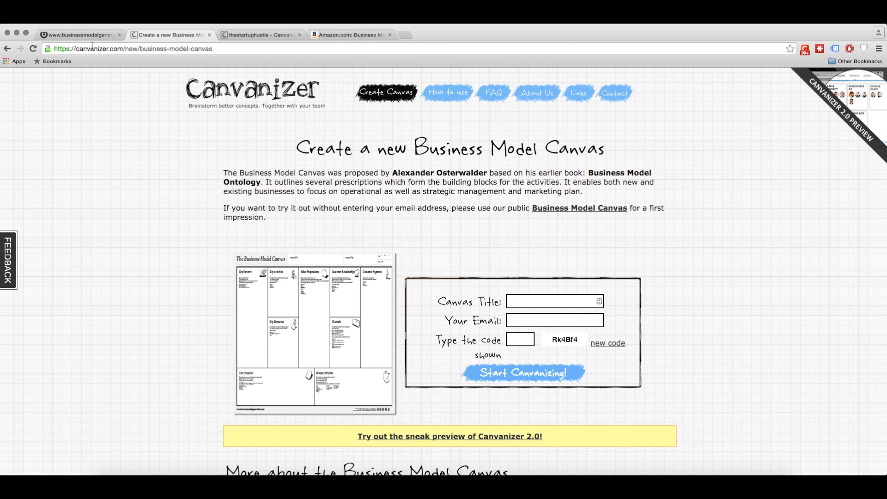
- Open the existing thestartuphustle canvas and look over its sections and Brainstorming Space
{"action": "left_click", "coordinate": [236, 36]}
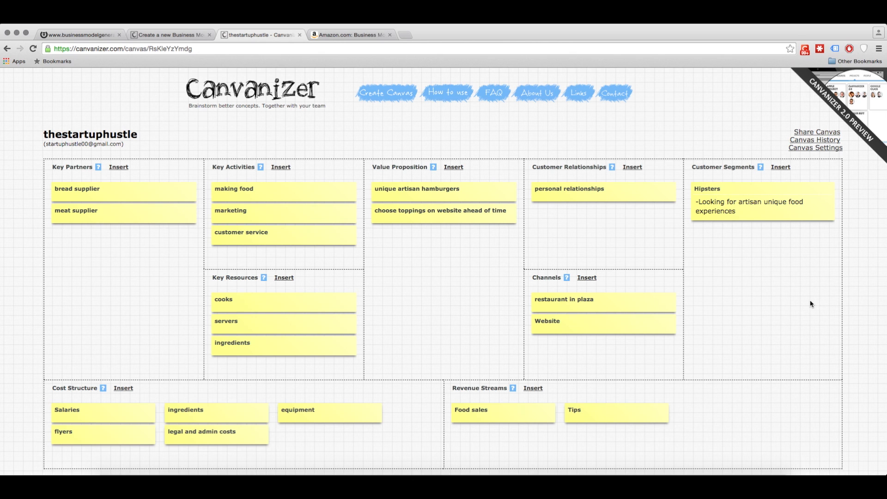
{"action": "scroll", "coordinate": [808, 323], "scroll_direction": "down", "scroll_amount": 2}
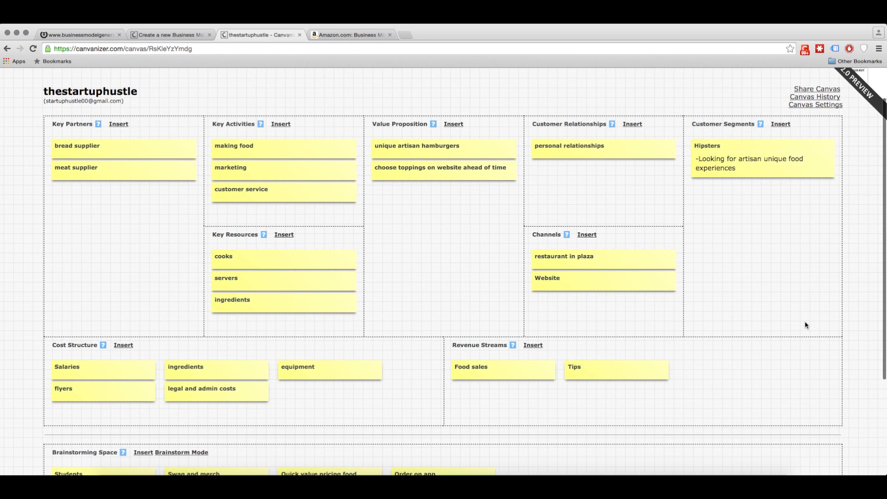
{"action": "scroll", "coordinate": [801, 324], "scroll_direction": "down", "scroll_amount": 3}
{"action": "scroll", "coordinate": [801, 323], "scroll_direction": "up", "scroll_amount": 5}
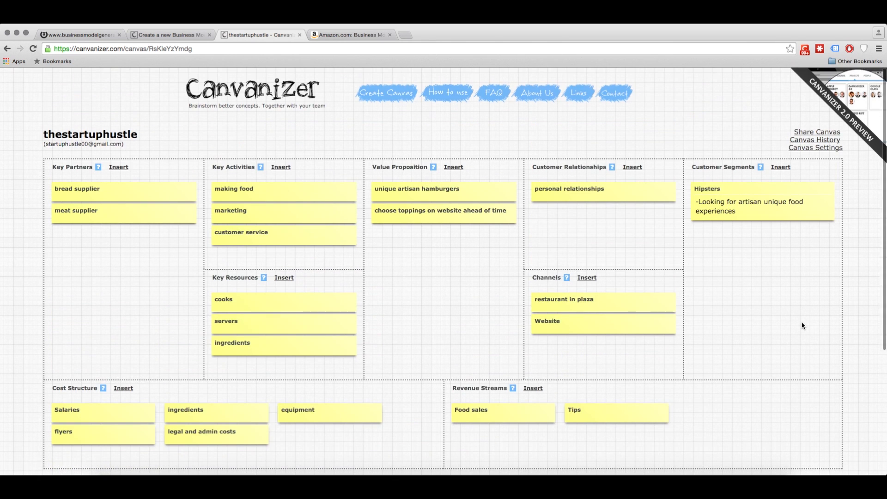
- Add a test note titled "ewrew" under Customer Segments
{"action": "scroll", "coordinate": [802, 325], "scroll_direction": "down", "scroll_amount": 1}
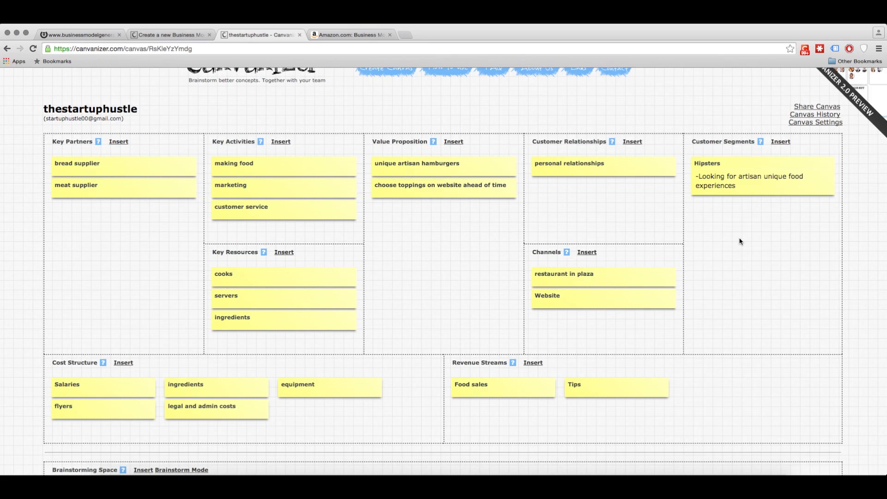
{"action": "mouse_move", "coordinate": [715, 165]}
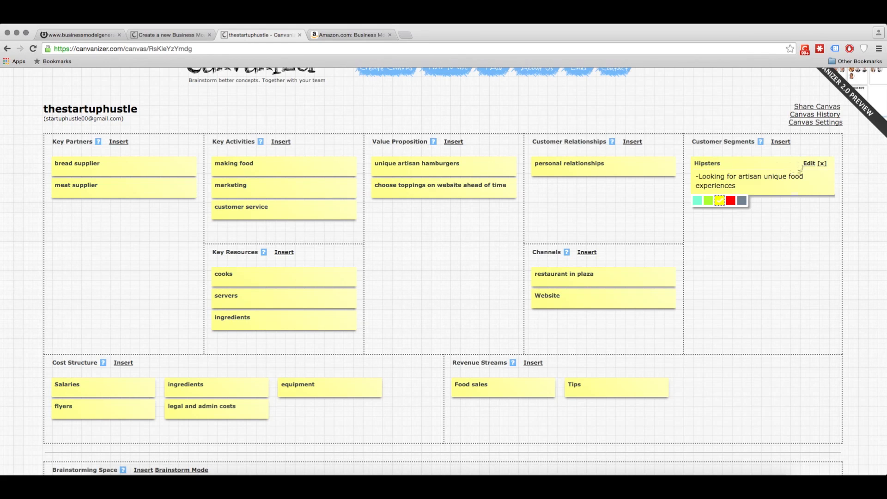
{"action": "double_click", "coordinate": [762, 212]}
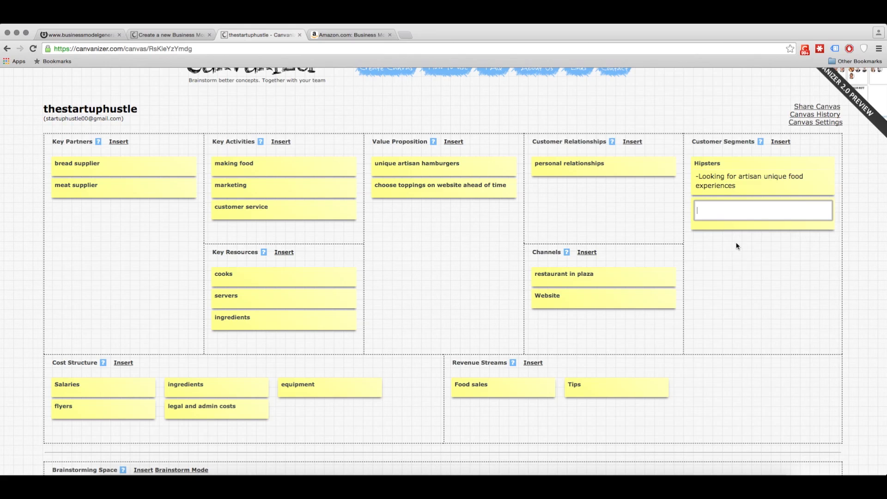
{"action": "type", "text": "ewrew"}
{"action": "key", "text": "Return"}
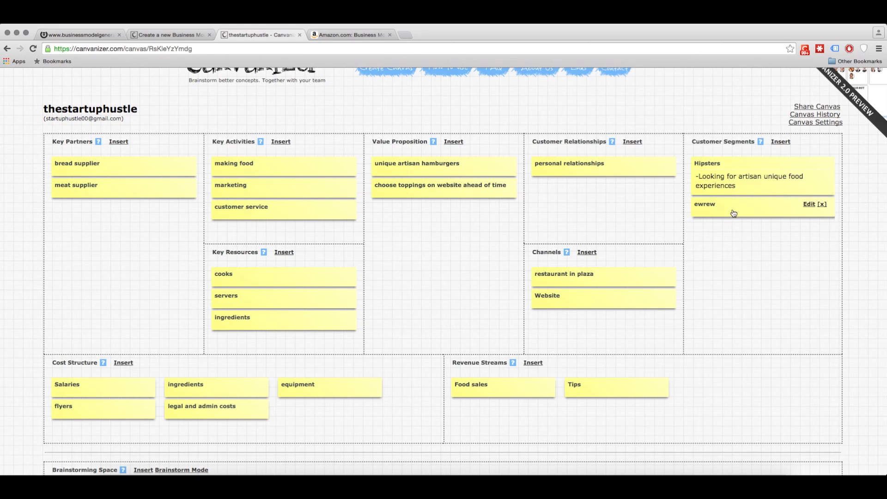
- Enter "sfsd" as the ewrew note's details, close the editor without saving and delete the note
{"action": "left_click", "coordinate": [809, 205]}
{"action": "left_click", "coordinate": [442, 259]}
{"action": "type", "text": "sfsd"}
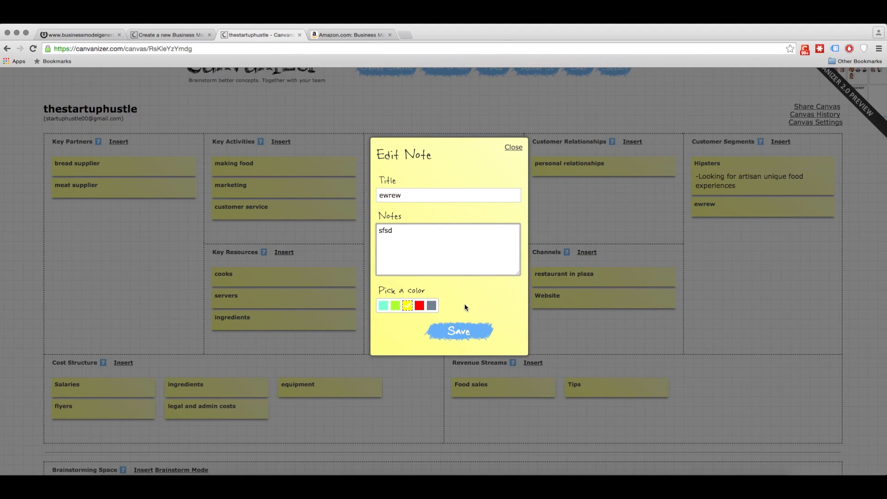
{"action": "left_click", "coordinate": [512, 147]}
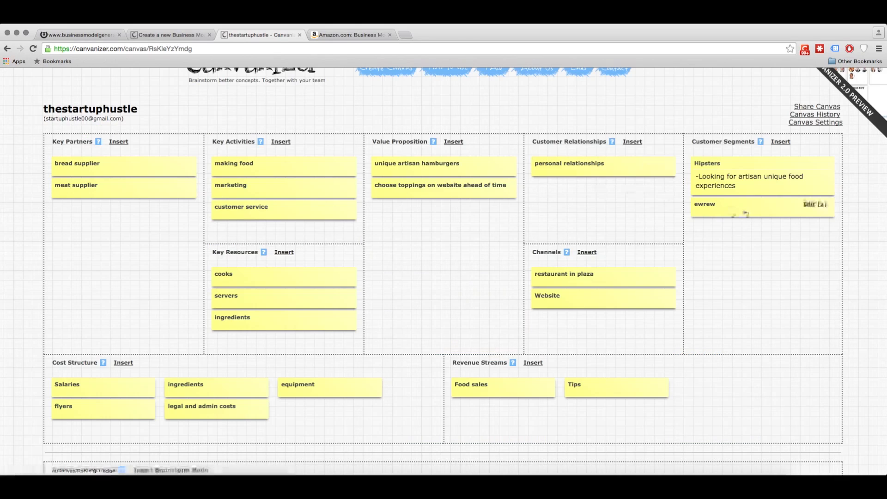
{"action": "left_click", "coordinate": [821, 204]}
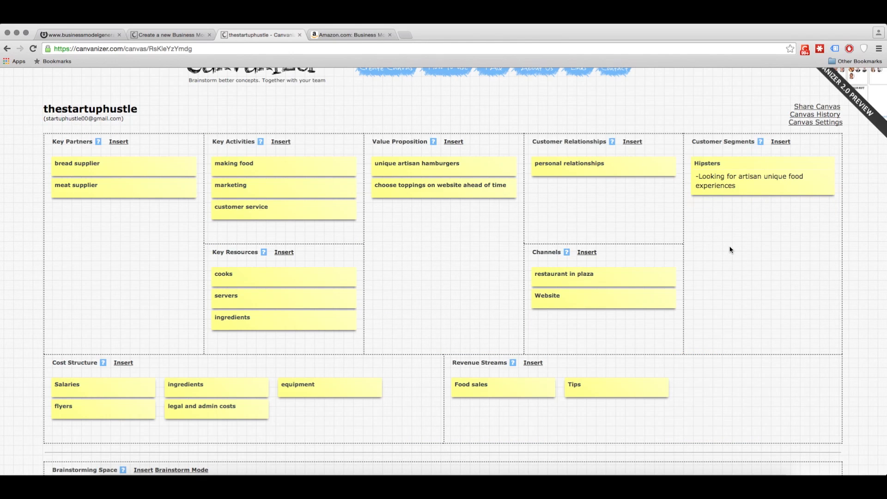
- Try adding the line "-high income" to the Hipsters note's details, remove it again and save the note
{"action": "mouse_move", "coordinate": [717, 170]}
{"action": "mouse_move", "coordinate": [752, 198]}
{"action": "left_click", "coordinate": [806, 167]}
{"action": "left_click", "coordinate": [468, 245]}
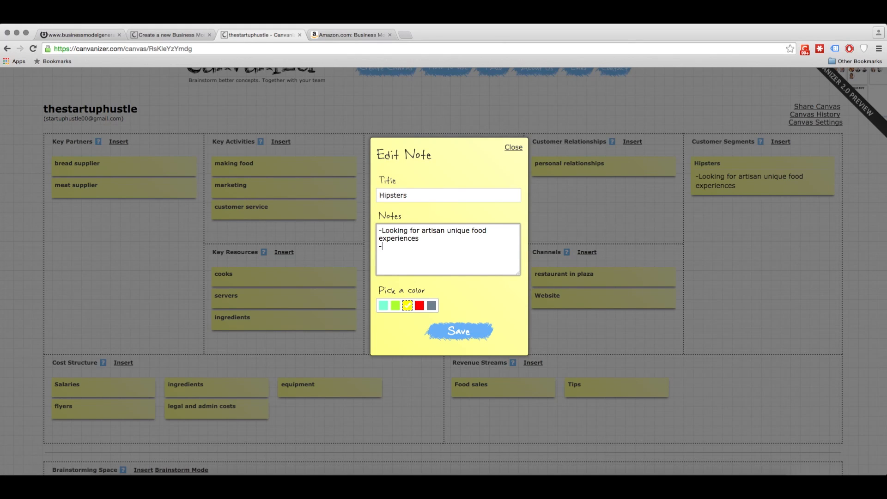
{"action": "type", "text": "-high income"}
{"action": "key", "text": "BackSpace"}
{"action": "key", "text": "BackSpace"}
{"action": "key", "text": "BackSpace"}
{"action": "key", "text": "BackSpace"}
{"action": "key", "text": "BackSpace"}
{"action": "key", "text": "BackSpace"}
{"action": "key", "text": "BackSpace"}
{"action": "key", "text": "BackSpace"}
{"action": "key", "text": "BackSpace"}
{"action": "key", "text": "BackSpace"}
{"action": "key", "text": "BackSpace"}
{"action": "key", "text": "BackSpace"}
{"action": "key", "text": "BackSpace"}
{"action": "left_click", "coordinate": [480, 335]}
- Examine the notes under Customer Segments, Value Proposition, Channels, Customer Relationships and Revenue Streams
{"action": "mouse_move", "coordinate": [788, 188]}
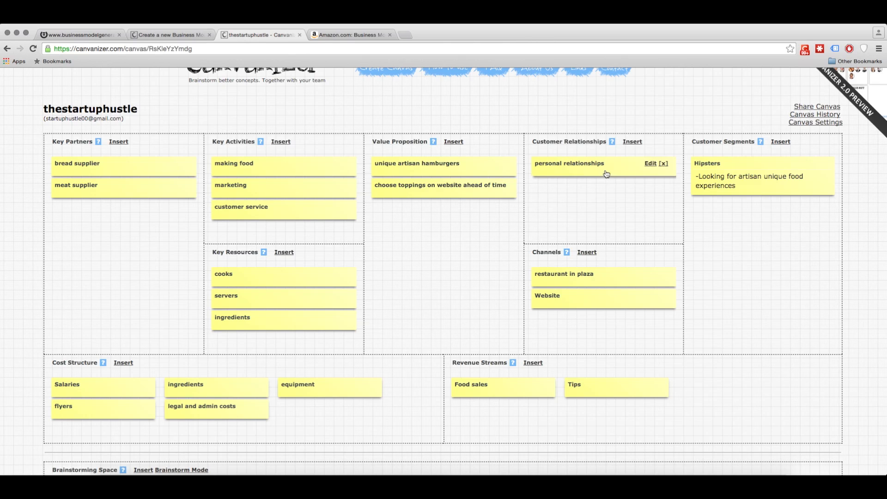
{"action": "left_click", "coordinate": [421, 167]}
{"action": "left_click", "coordinate": [401, 183]}
{"action": "left_click", "coordinate": [426, 170]}
{"action": "mouse_move", "coordinate": [422, 190]}
{"action": "mouse_move", "coordinate": [548, 284]}
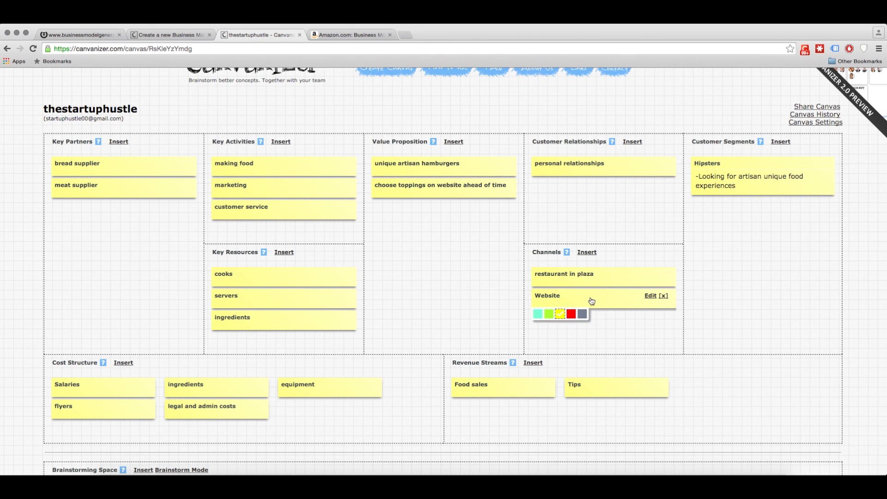
{"action": "mouse_move", "coordinate": [623, 287]}
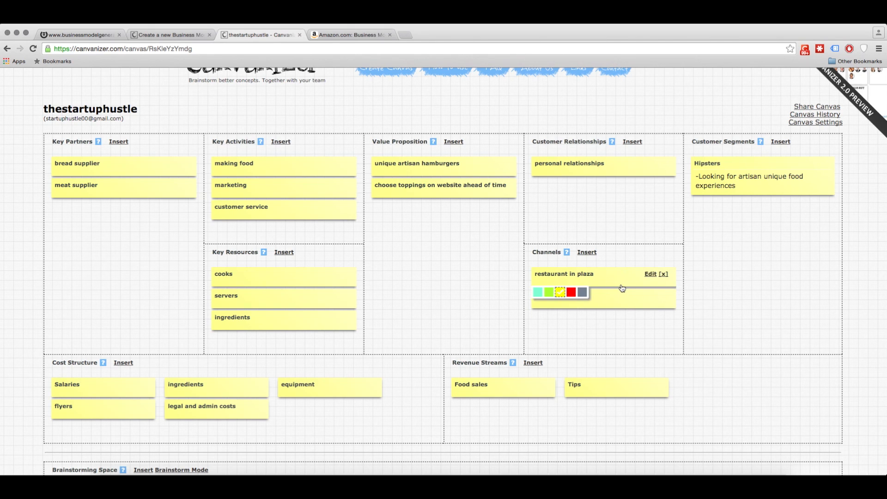
{"action": "mouse_move", "coordinate": [583, 171]}
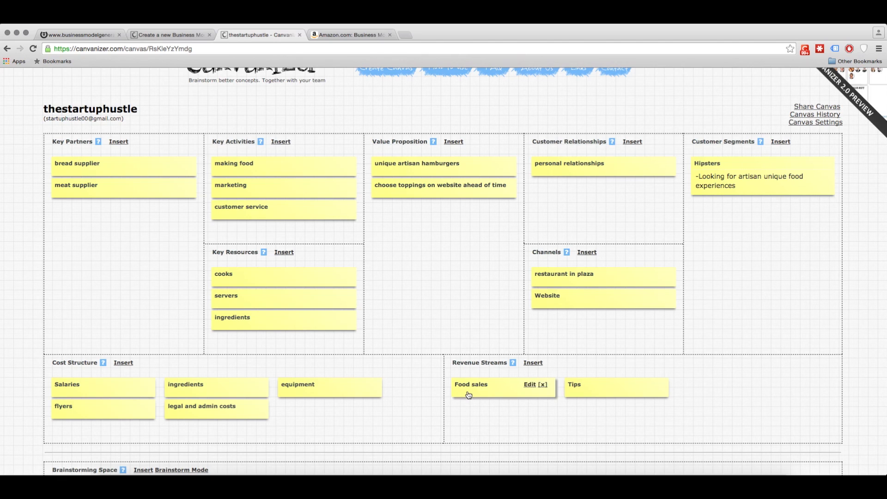
{"action": "scroll", "coordinate": [558, 402], "scroll_direction": "down", "scroll_amount": 1}
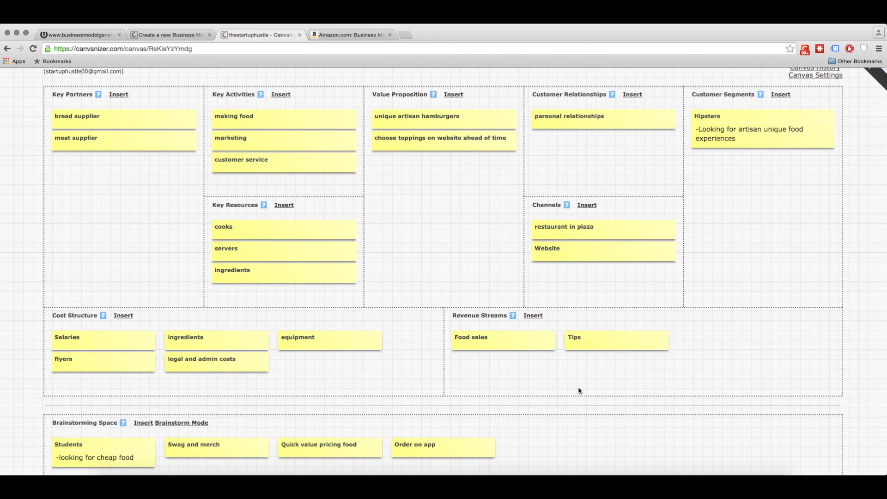
{"action": "mouse_move", "coordinate": [600, 345]}
- Try the Swag and merch note from Brainstorming Space under Revenue Streams, and return it to Brainstorming Space
{"action": "scroll", "coordinate": [593, 391], "scroll_direction": "down", "scroll_amount": 1}
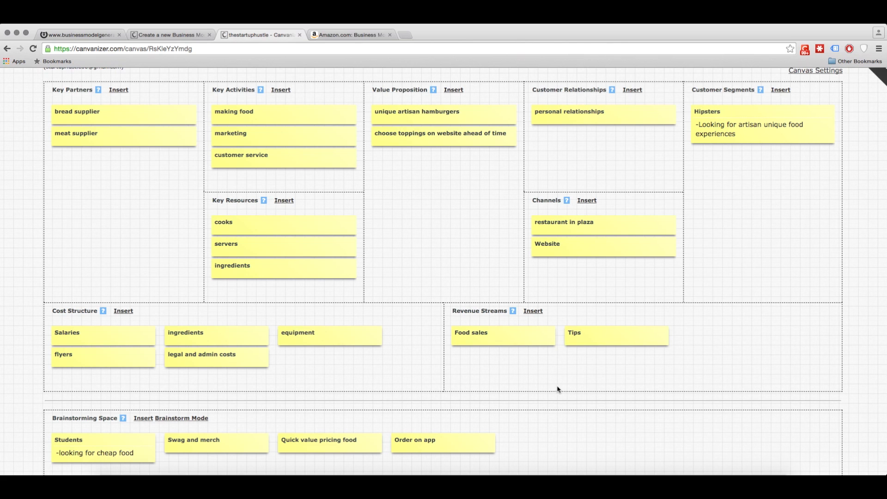
{"action": "left_click_drag", "start_coordinate": [226, 443], "coordinate": [758, 340]}
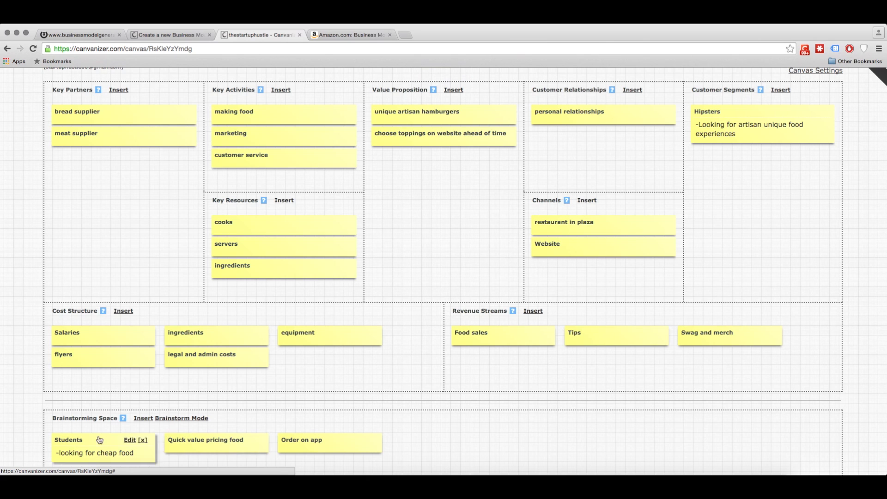
{"action": "mouse_move", "coordinate": [156, 452]}
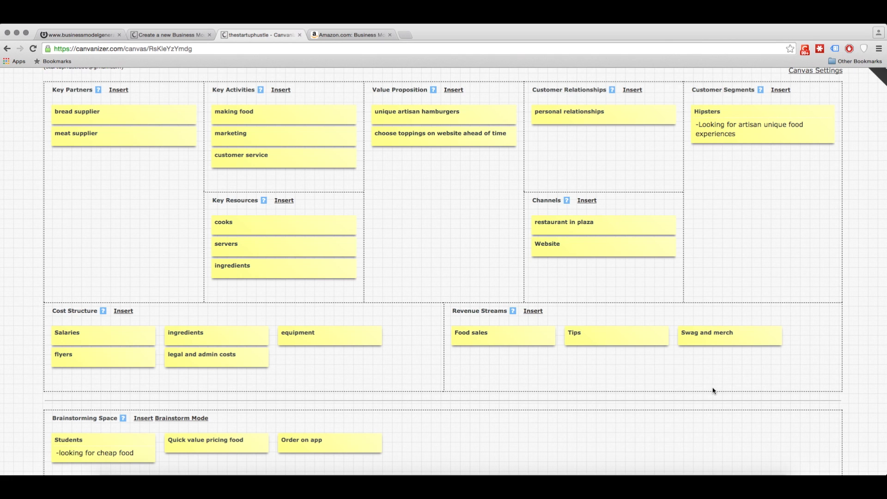
{"action": "left_click_drag", "start_coordinate": [728, 342], "coordinate": [549, 429]}
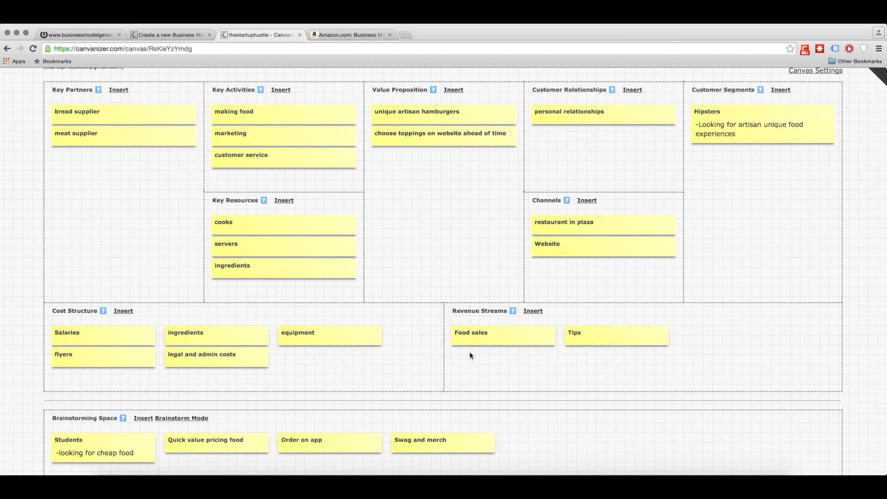
- Add a note titled "lease" to the Cost Structure section
{"action": "scroll", "coordinate": [434, 372], "scroll_direction": "up", "scroll_amount": 2}
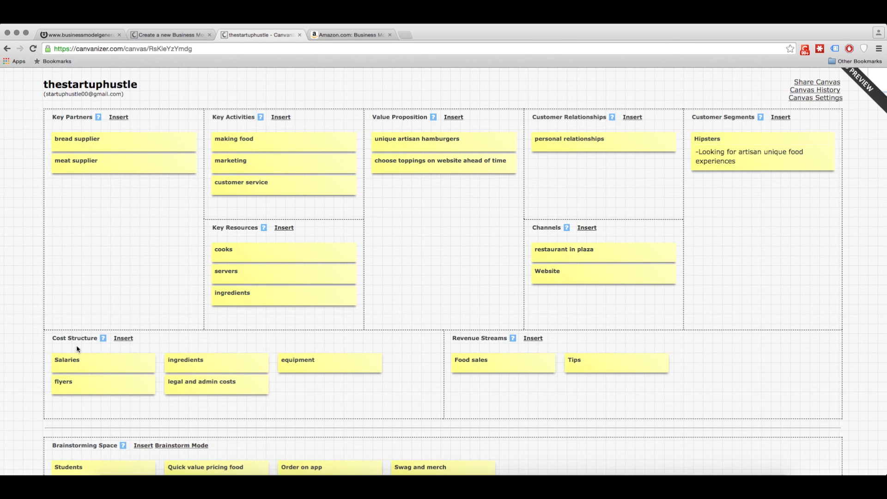
{"action": "double_click", "coordinate": [332, 383]}
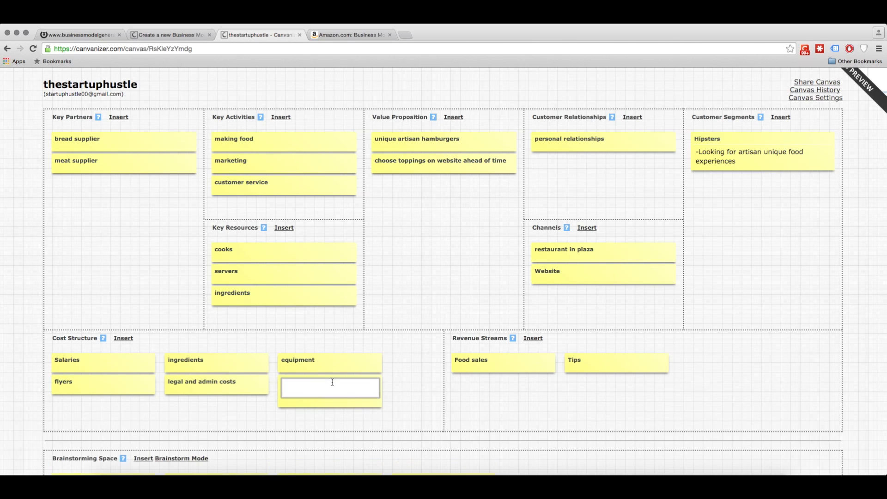
{"action": "type", "text": "lease"}
{"action": "left_click", "coordinate": [398, 384]}
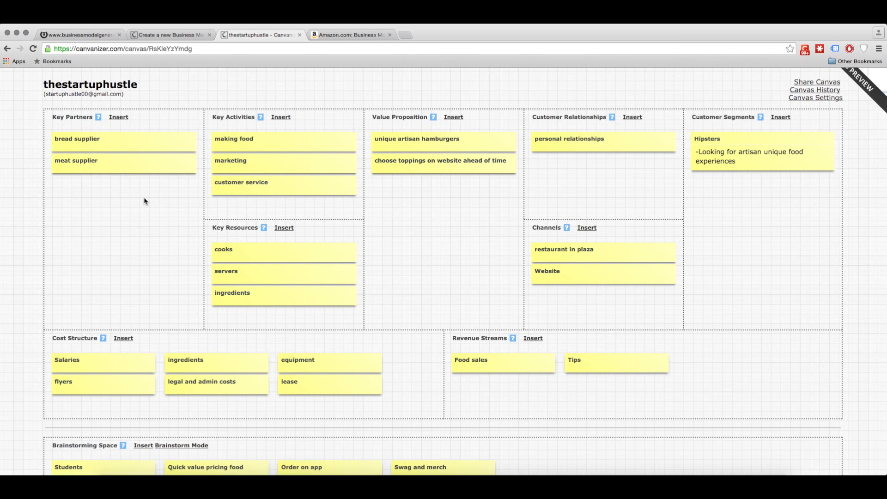
{"action": "left_click", "coordinate": [251, 138]}
{"action": "mouse_move", "coordinate": [436, 175]}
{"action": "left_click", "coordinate": [420, 140]}
{"action": "mouse_move", "coordinate": [333, 170]}
{"action": "left_click", "coordinate": [259, 277]}
- Move the Hipsters note from Customer Segments to Brainstorming Space and put the Students note in its place
{"action": "mouse_move", "coordinate": [757, 140]}
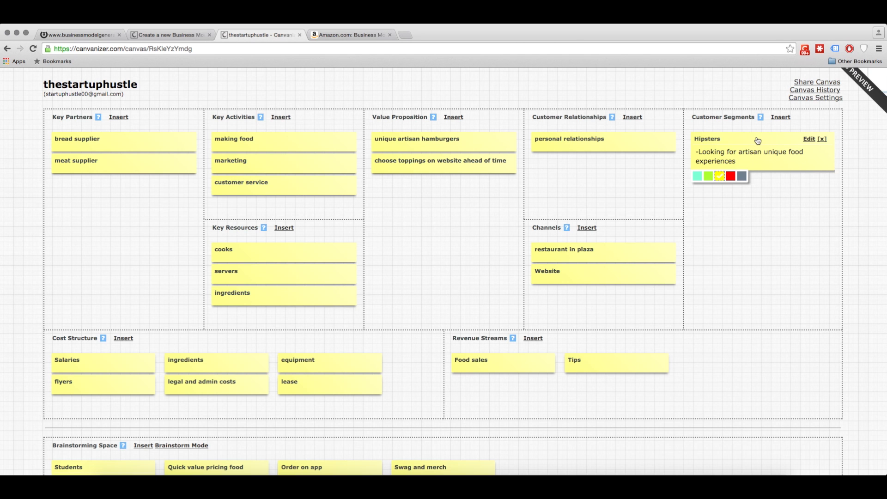
{"action": "scroll", "coordinate": [755, 138], "scroll_direction": "down", "scroll_amount": 1}
{"action": "left_click_drag", "start_coordinate": [746, 130], "coordinate": [600, 449]}
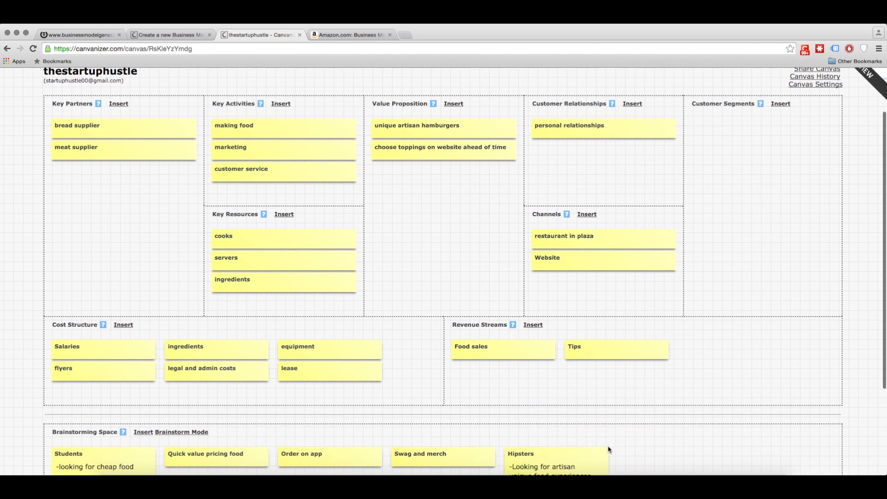
{"action": "scroll", "coordinate": [608, 449], "scroll_direction": "down", "scroll_amount": 3}
{"action": "left_click_drag", "start_coordinate": [134, 376], "coordinate": [748, 153]}
{"action": "scroll", "coordinate": [762, 200], "scroll_direction": "up", "scroll_amount": 5}
{"action": "scroll", "coordinate": [761, 201], "scroll_direction": "down", "scroll_amount": 2}
{"action": "left_click_drag", "start_coordinate": [102, 458], "coordinate": [757, 131]}
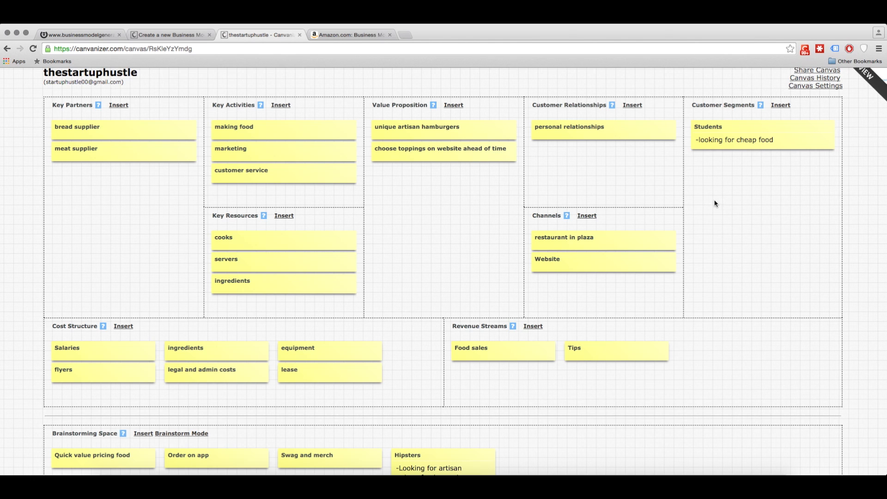
- Move both Value Proposition notes to Brainstorming Space and replace them with Quick value pricing food and Order on app
{"action": "mouse_move", "coordinate": [458, 131]}
{"action": "left_click_drag", "start_coordinate": [476, 133], "coordinate": [594, 459]}
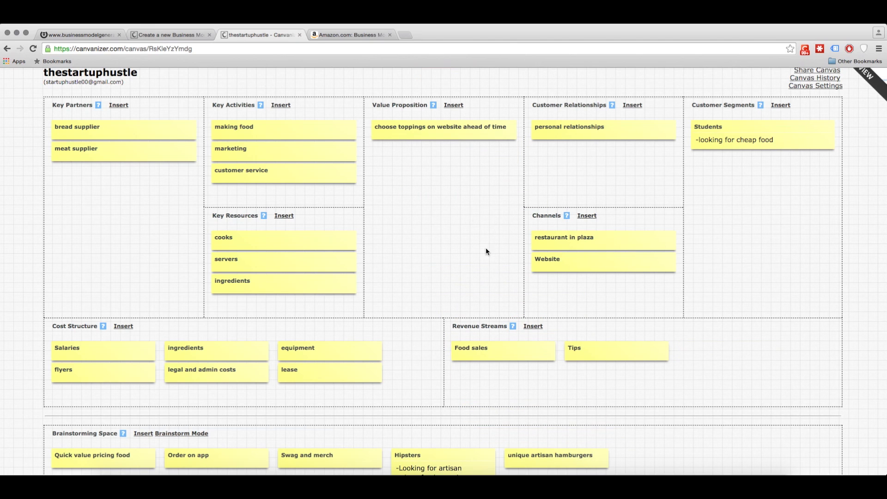
{"action": "left_click_drag", "start_coordinate": [416, 133], "coordinate": [684, 459]}
{"action": "scroll", "coordinate": [646, 441], "scroll_direction": "down", "scroll_amount": 1}
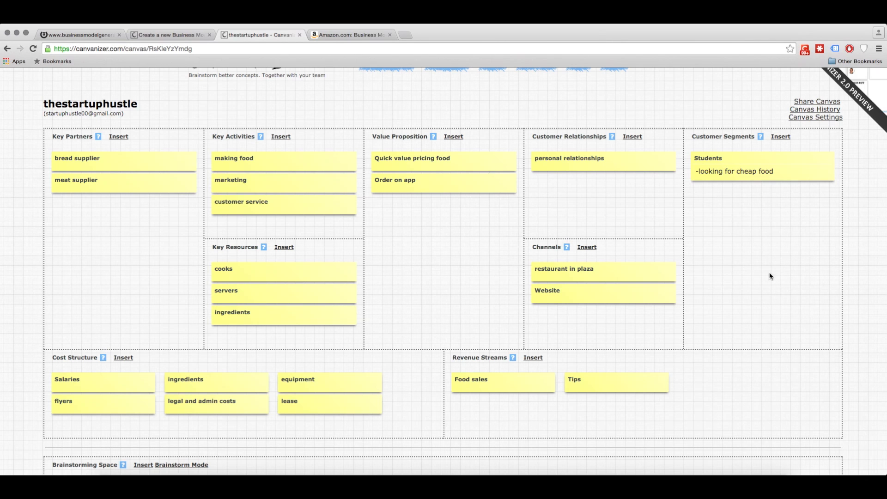
{"action": "scroll", "coordinate": [766, 218], "scroll_direction": "up", "scroll_amount": 2}
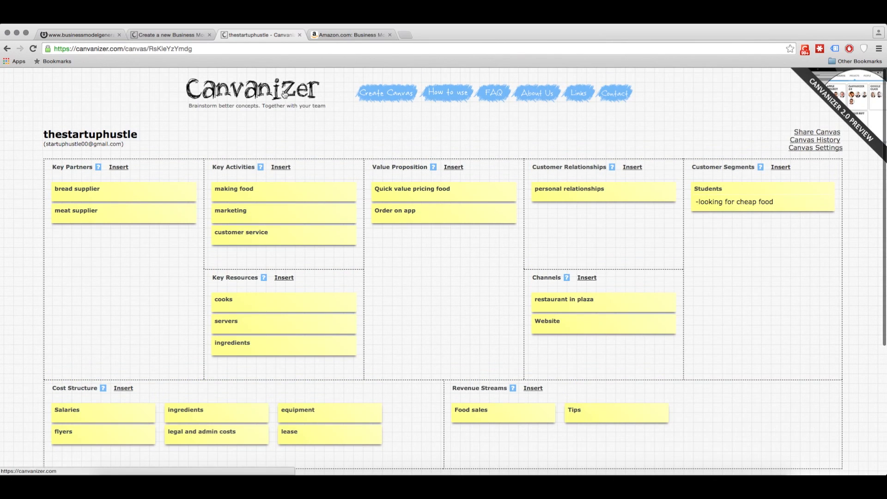
{"action": "mouse_move", "coordinate": [316, 207]}
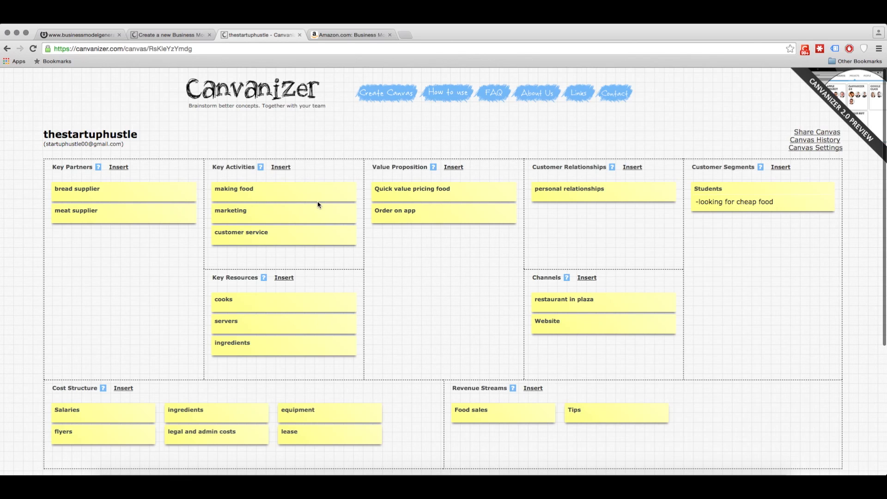
- Revisit the new-canvas form and the canvas poster, and switch to the Amazon page for the Business Model Generation book
{"action": "left_click", "coordinate": [146, 34]}
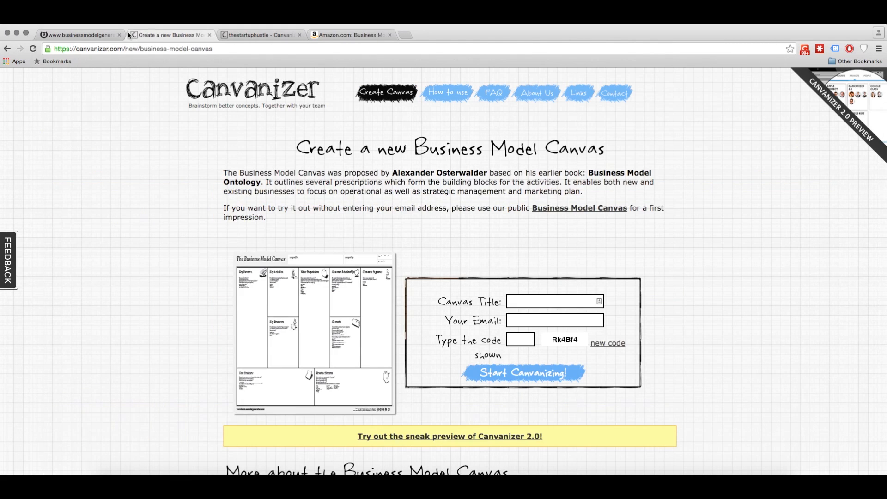
{"action": "left_click", "coordinate": [70, 35]}
{"action": "left_click", "coordinate": [351, 35]}
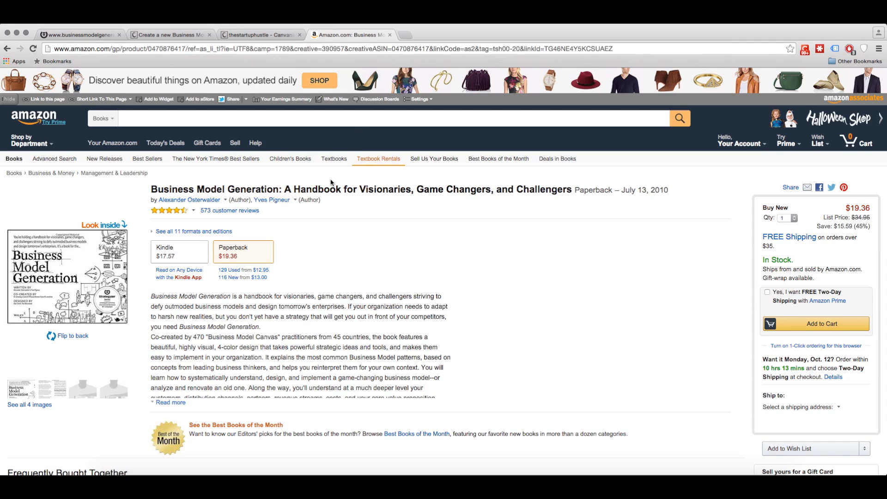